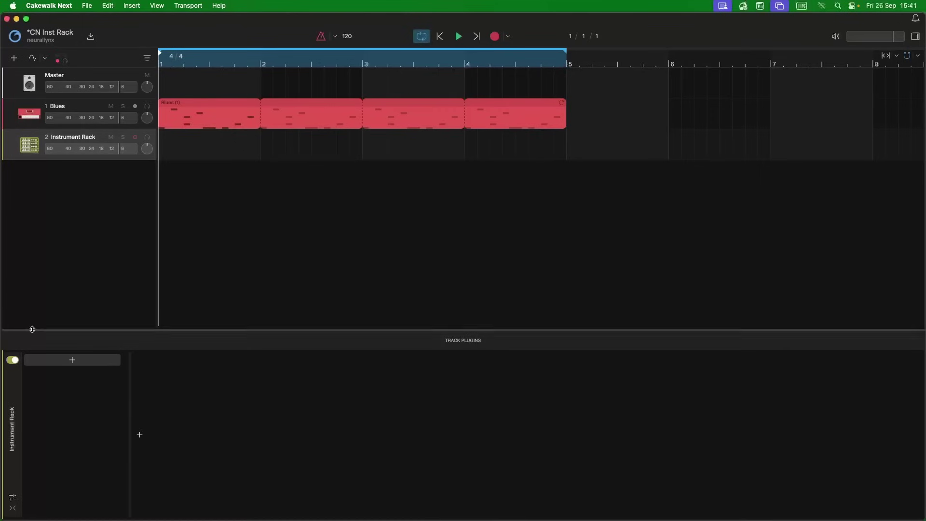
# Load Hyperbrite Piano from the Piano instruments as the Instrument Rack's first chain
pyautogui.click(73, 360)
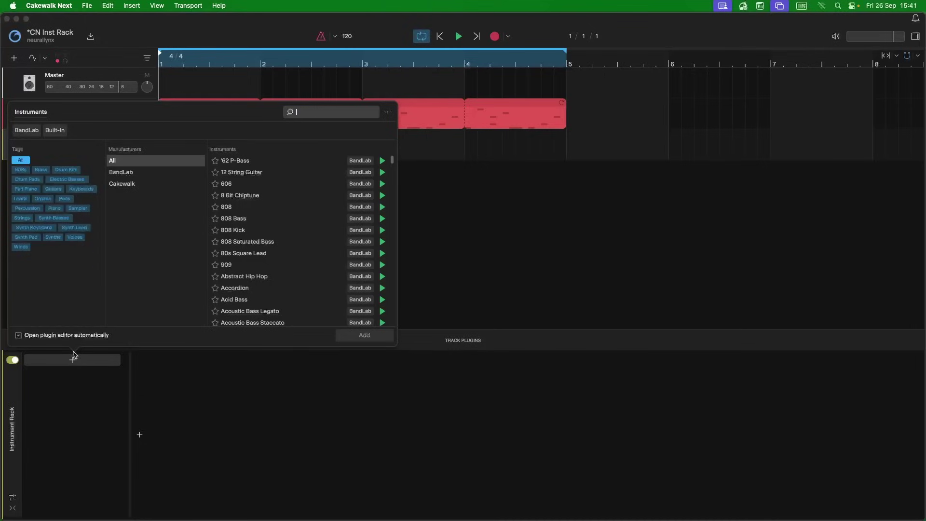
pyautogui.click(60, 210)
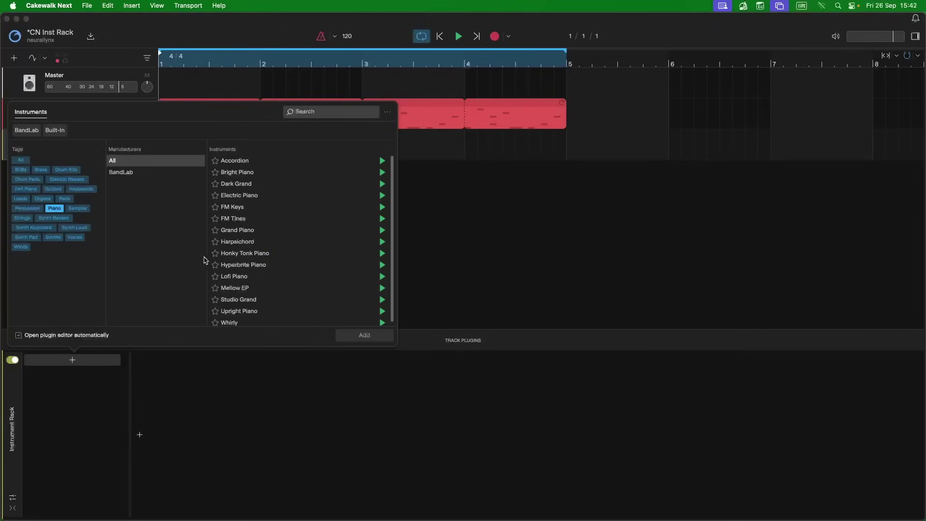
pyautogui.click(253, 268)
pyautogui.doubleClick(252, 269)
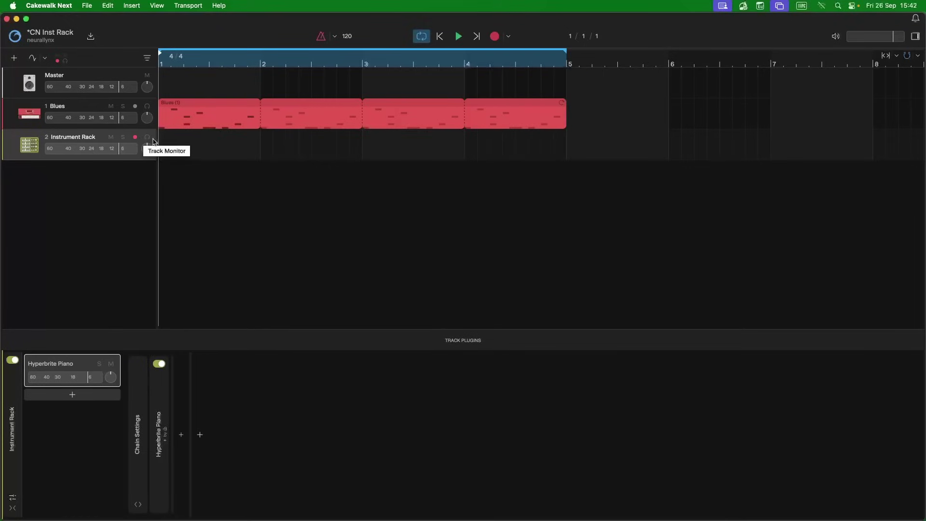
# Record an almost four-bar MIDI take on the Instrument Rack track, play it back, and rewind to start
pyautogui.click(496, 39)
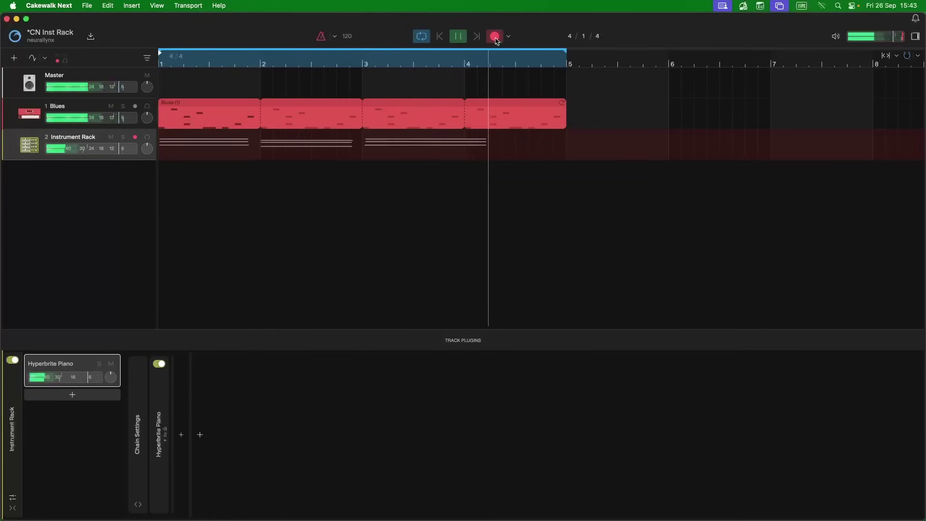
pyautogui.click(495, 39)
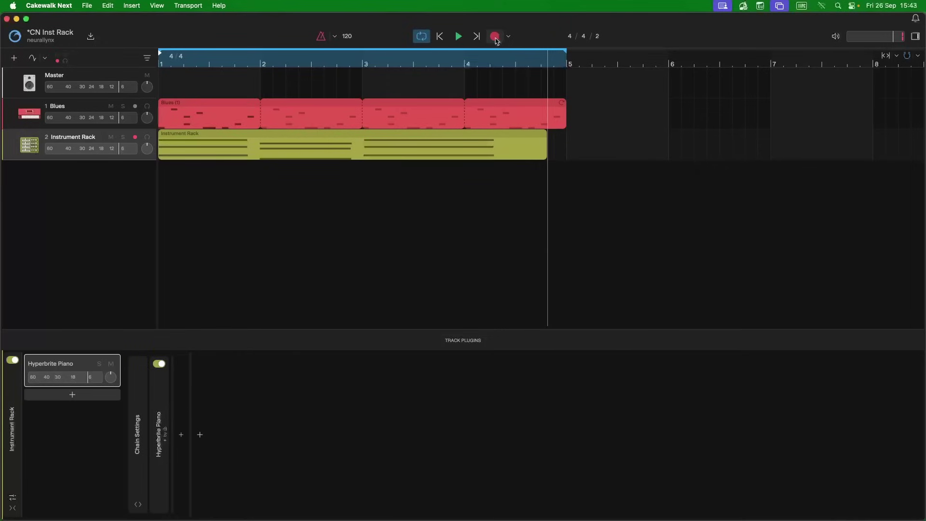
pyautogui.click(456, 38)
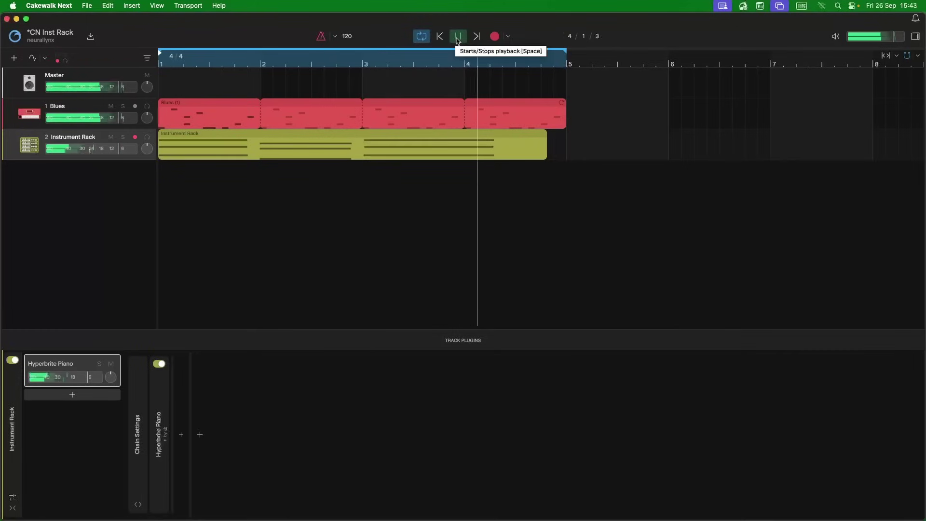
pyautogui.click(458, 38)
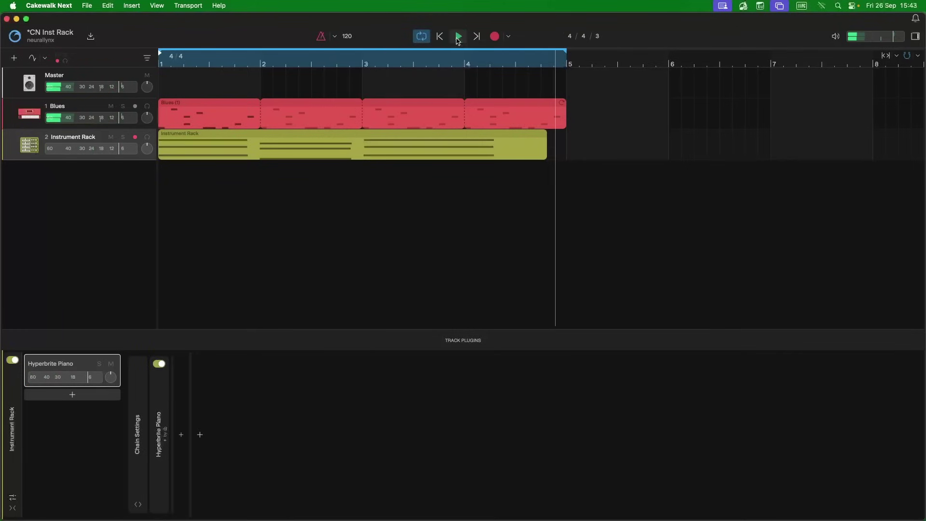
pyautogui.click(445, 38)
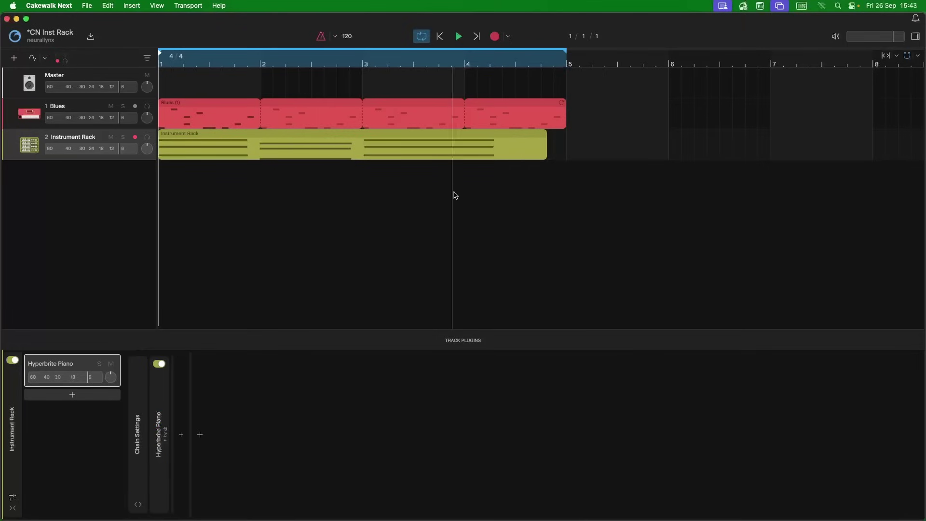
# Load Choir Synth from the Voices instruments as a second rack chain under Hyperbrite Piano
pyautogui.click(73, 396)
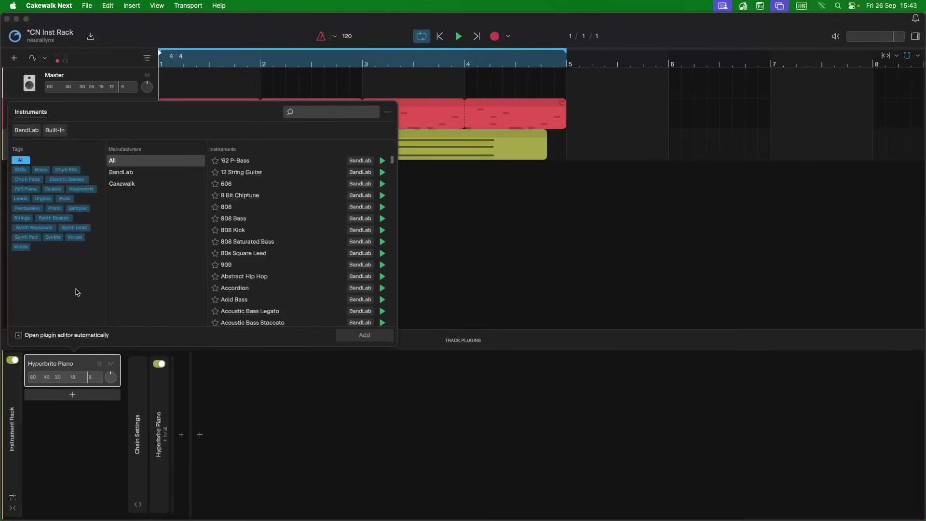
pyautogui.click(75, 237)
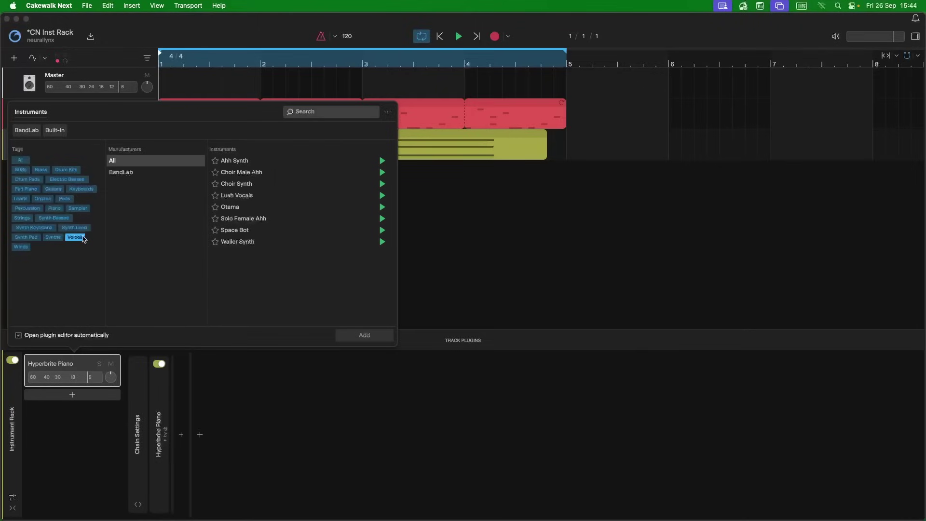
pyautogui.doubleClick(247, 186)
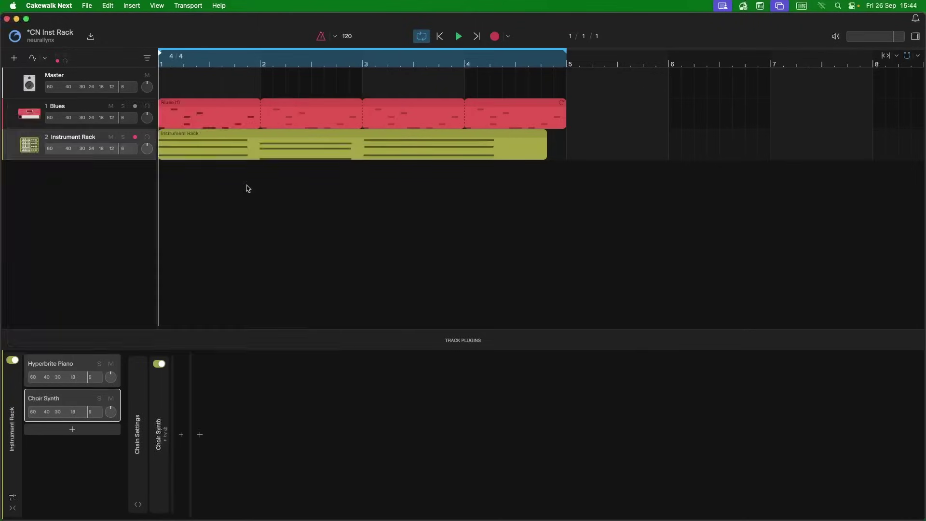
pyautogui.click(458, 37)
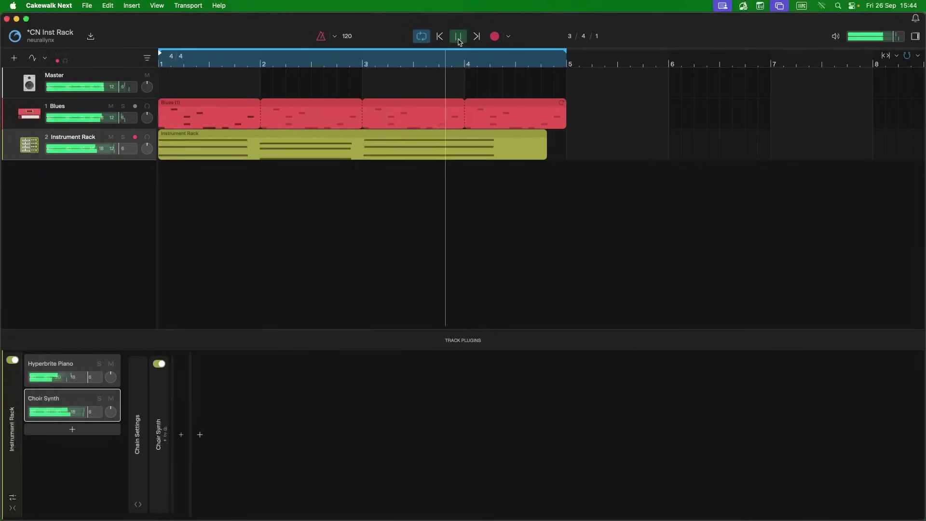
pyautogui.click(459, 41)
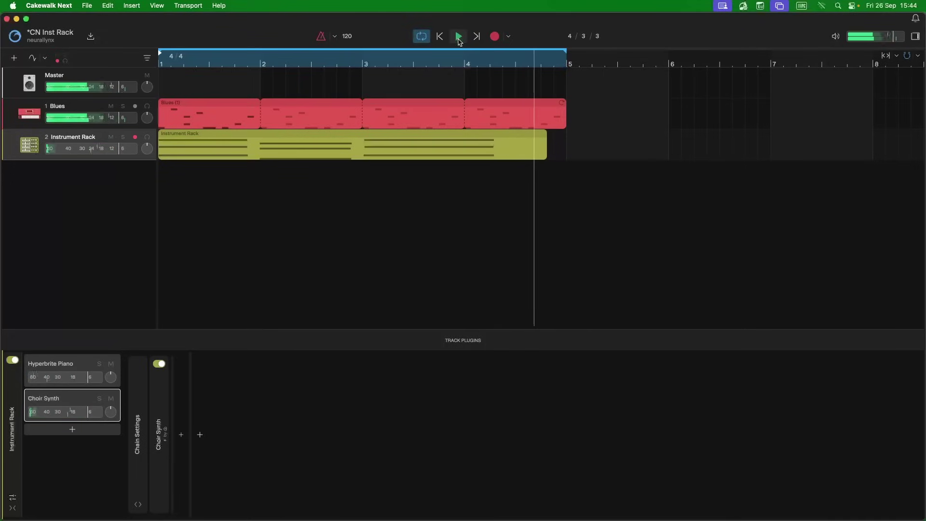
pyautogui.click(439, 36)
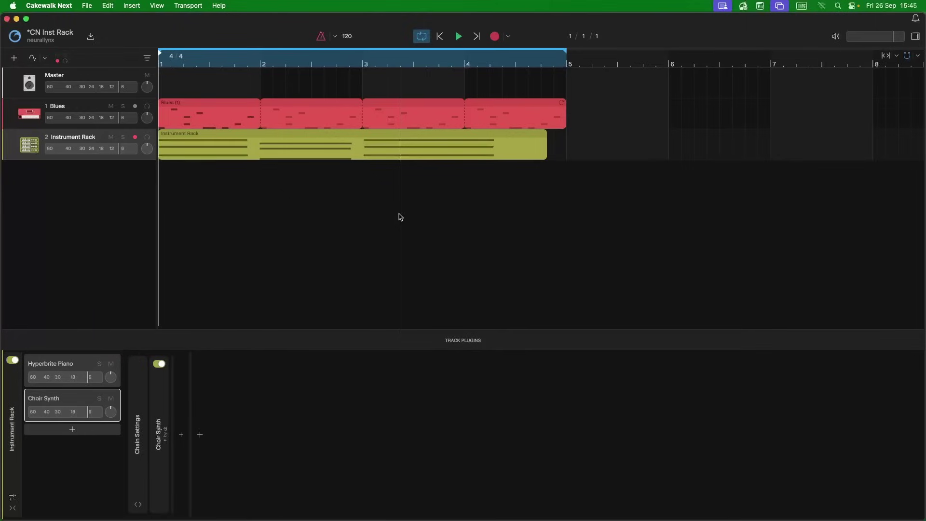
# Insert the Phase 72 modulation effect into the Hyperbrite Piano chain, then reselect the Choir Synth chain
pyautogui.click(86, 363)
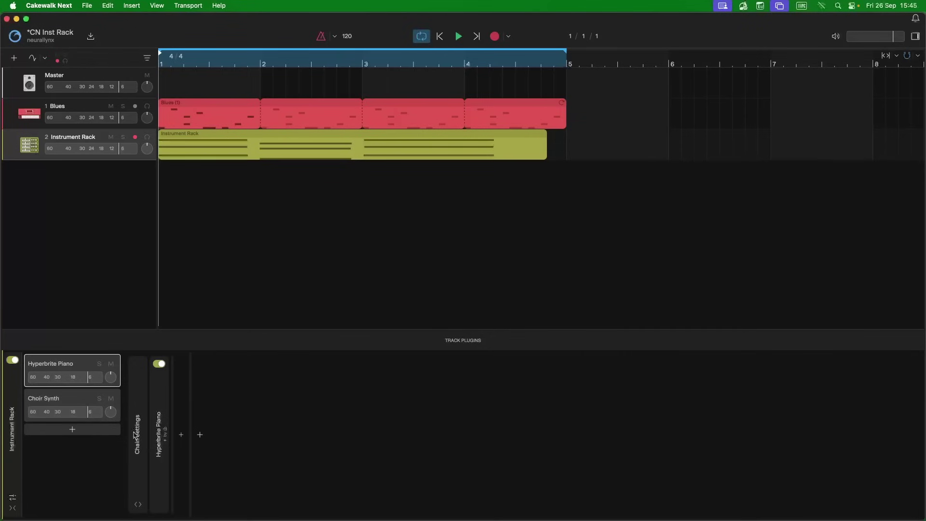
pyautogui.click(181, 436)
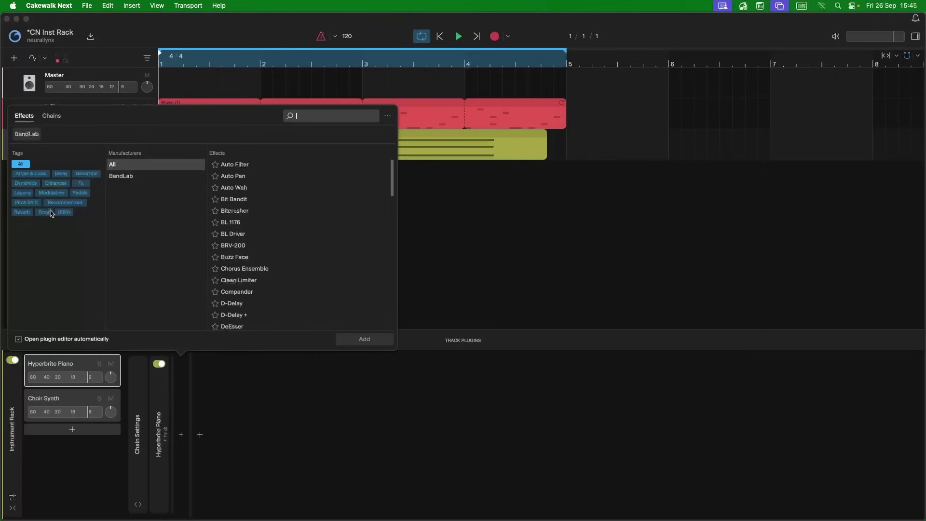
pyautogui.click(55, 194)
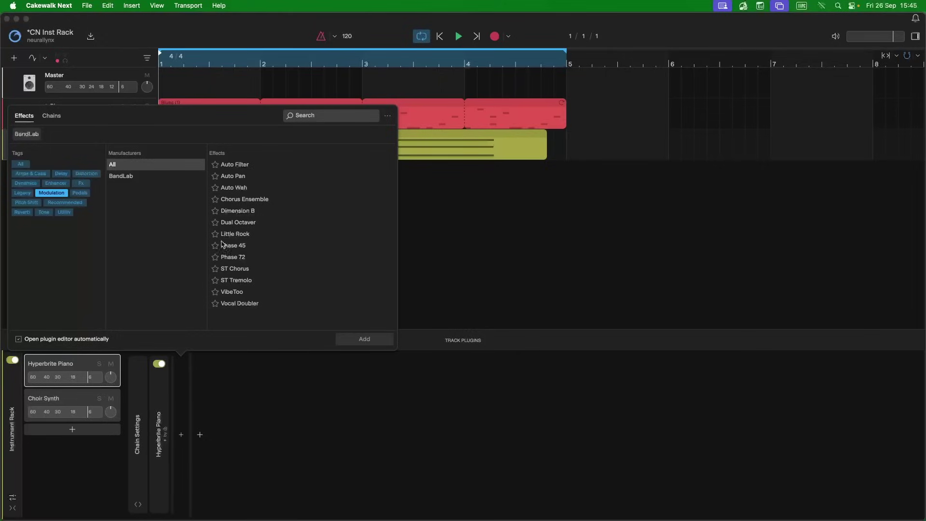
pyautogui.click(230, 259)
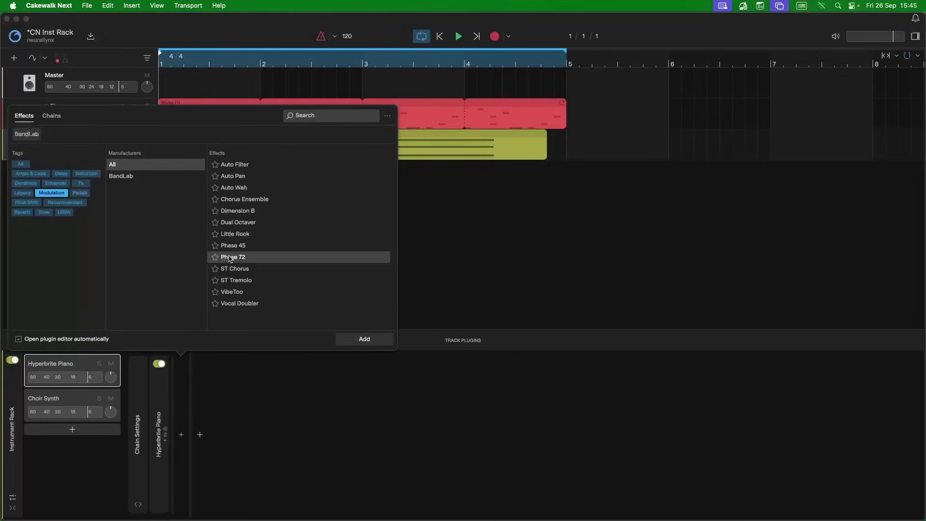
pyautogui.doubleClick(230, 259)
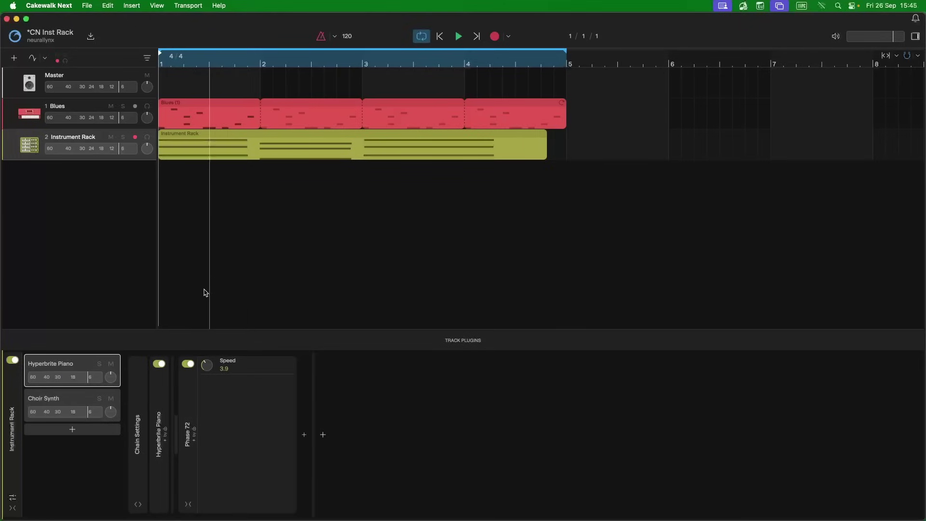
pyautogui.click(86, 397)
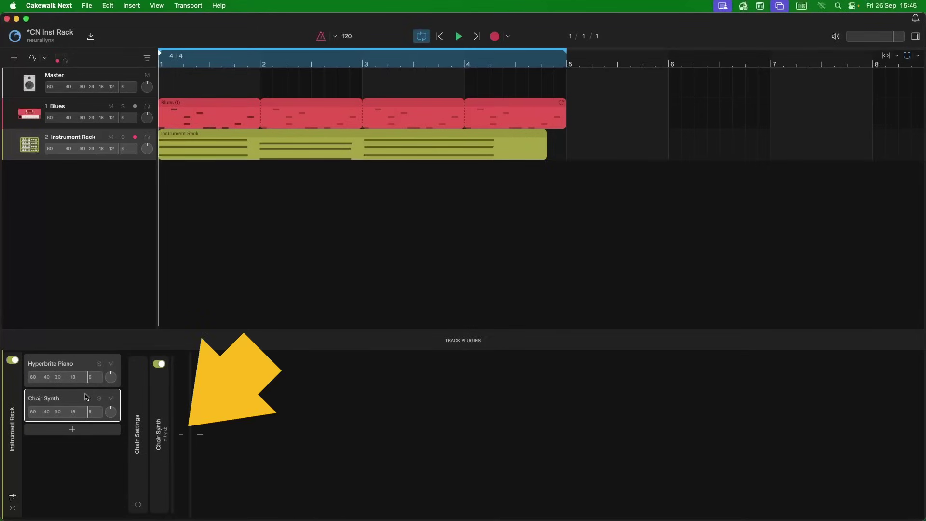
# Insert the Exciter enhancer after Choir Synth in its chain
pyautogui.click(181, 434)
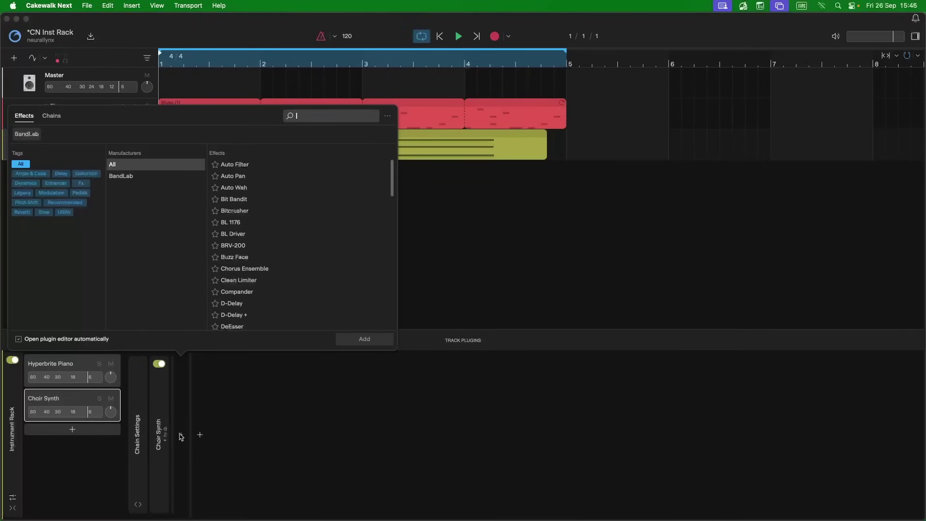
pyautogui.click(64, 187)
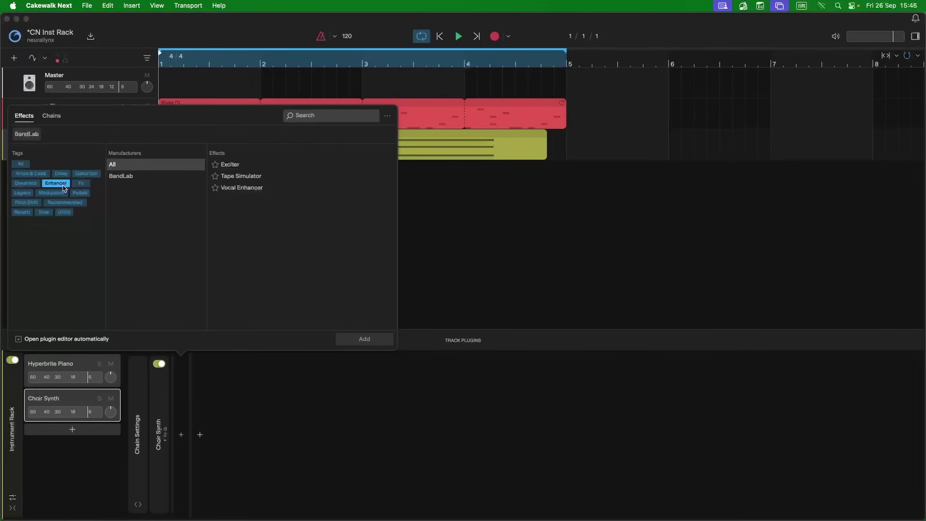
pyautogui.click(230, 166)
pyautogui.doubleClick(229, 166)
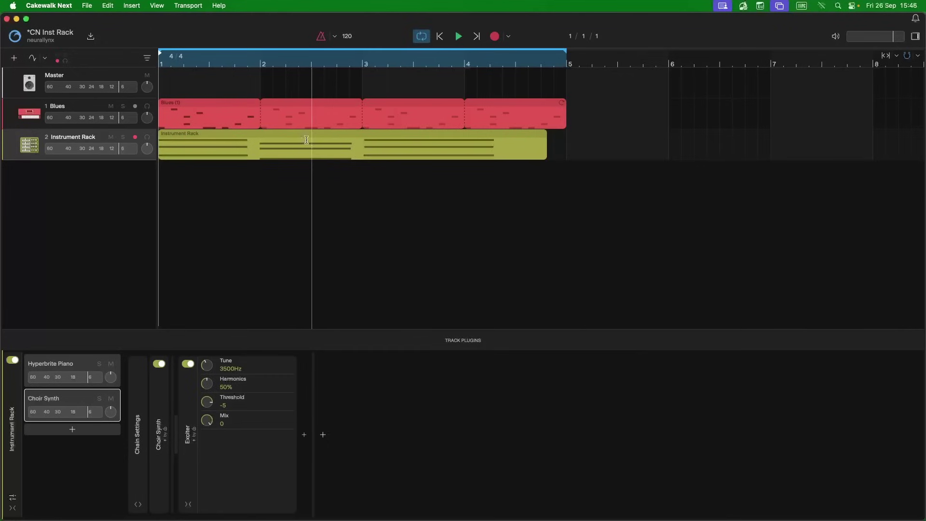
pyautogui.click(458, 36)
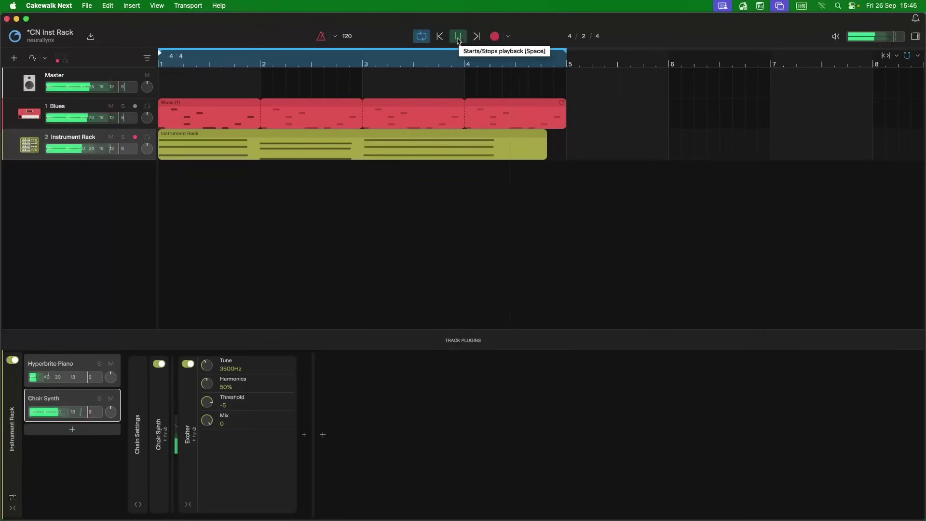
pyautogui.click(458, 39)
pyautogui.click(443, 38)
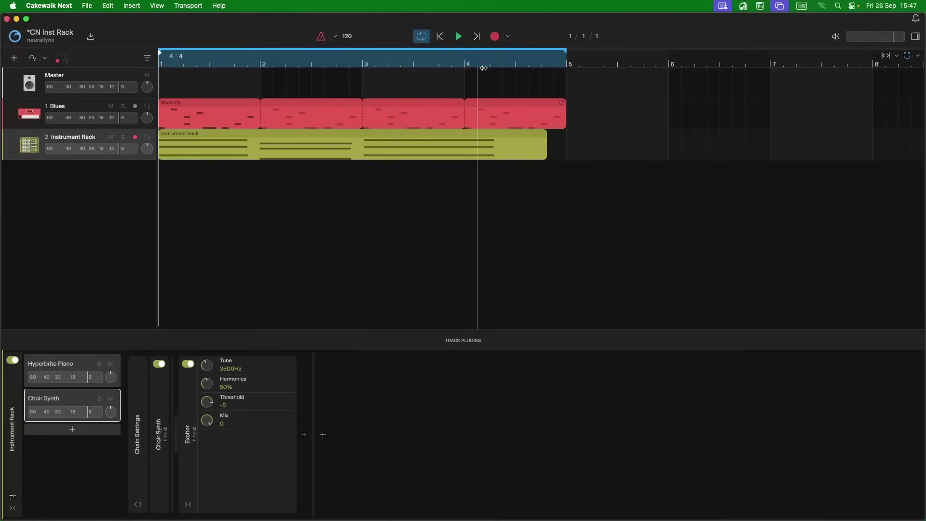
# Insert the Univerb reverb after Exciter in the Choir Synth chain
pyautogui.click(323, 435)
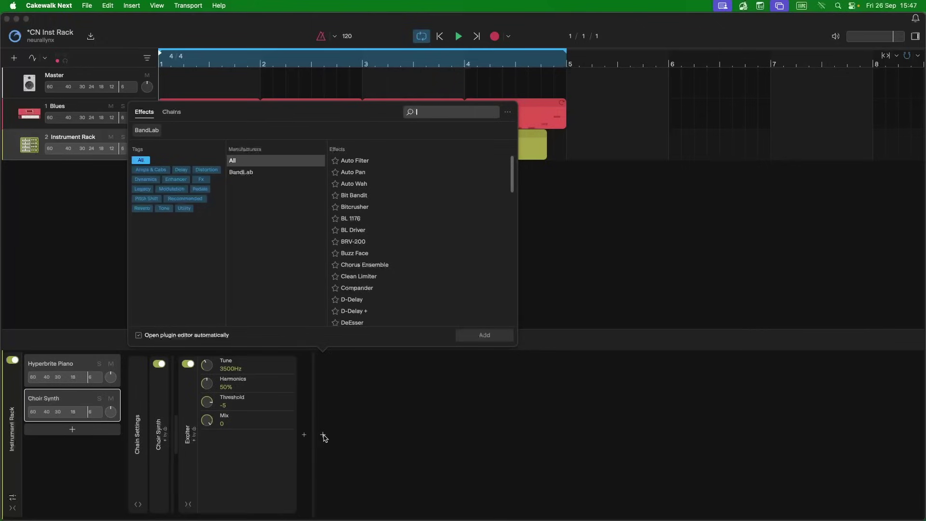
pyautogui.click(143, 210)
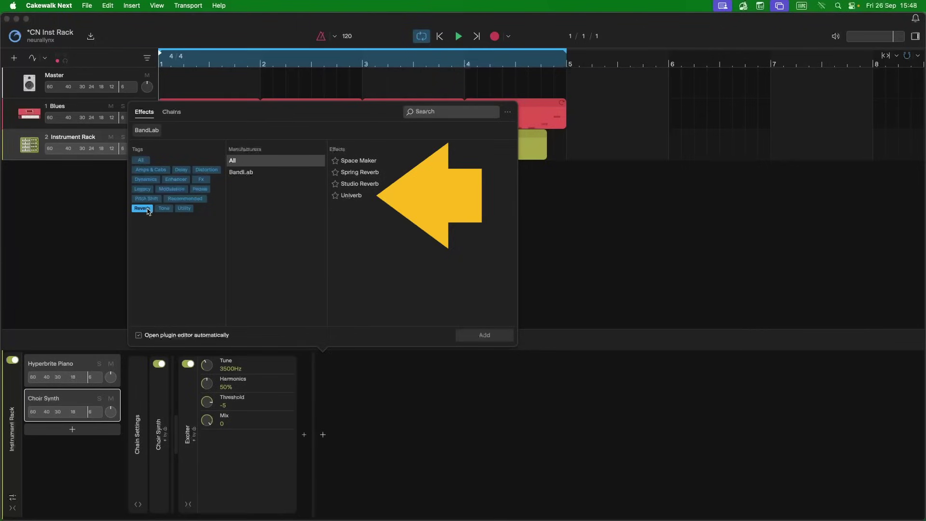
pyautogui.doubleClick(351, 197)
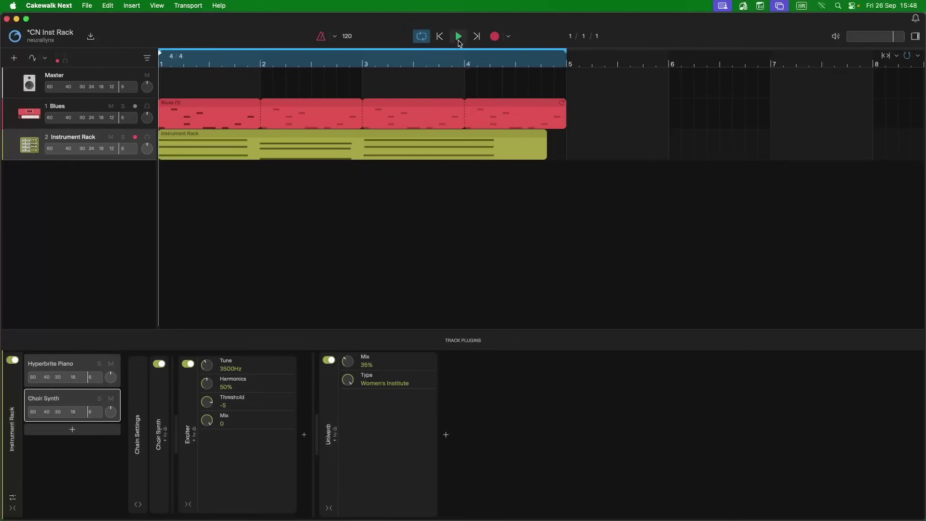
pyautogui.click(459, 37)
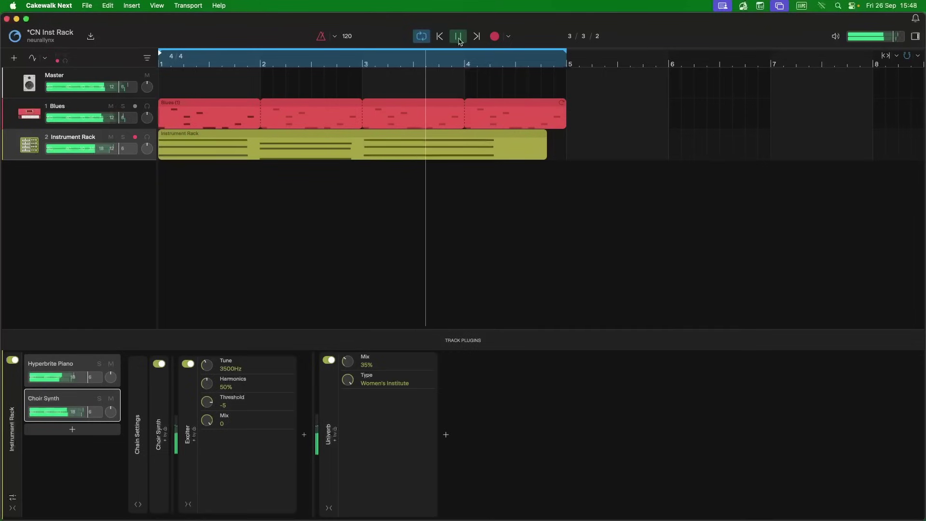
pyautogui.click(458, 37)
pyautogui.click(441, 37)
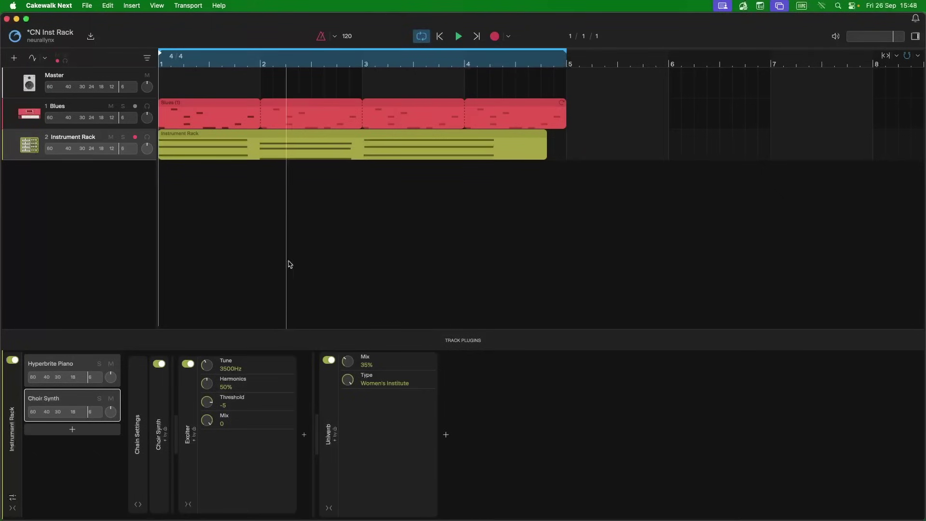
# In the Choir Synth chain's MIDI Filters, pull the Note Range upper limit down to about the middle
pyautogui.click(139, 504)
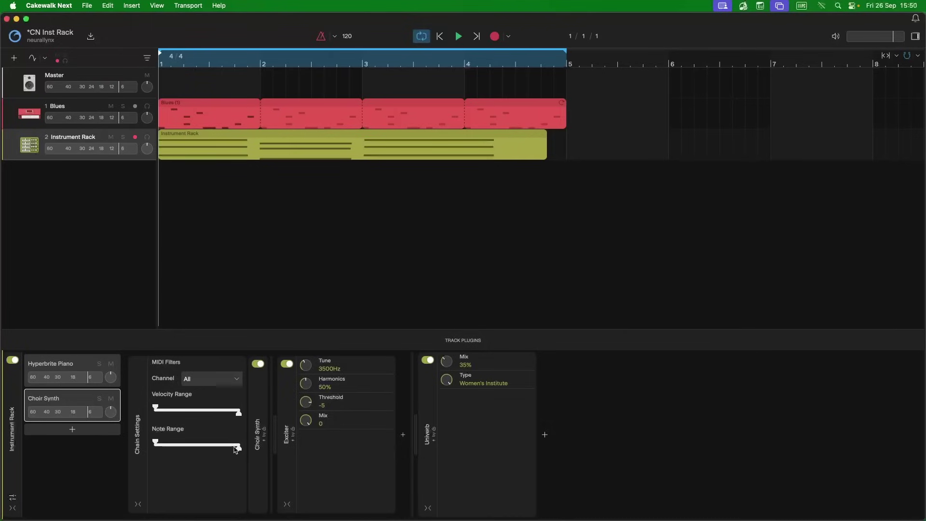
pyautogui.moveTo(236, 448); pyautogui.dragTo(194, 453)
pyautogui.click(460, 37)
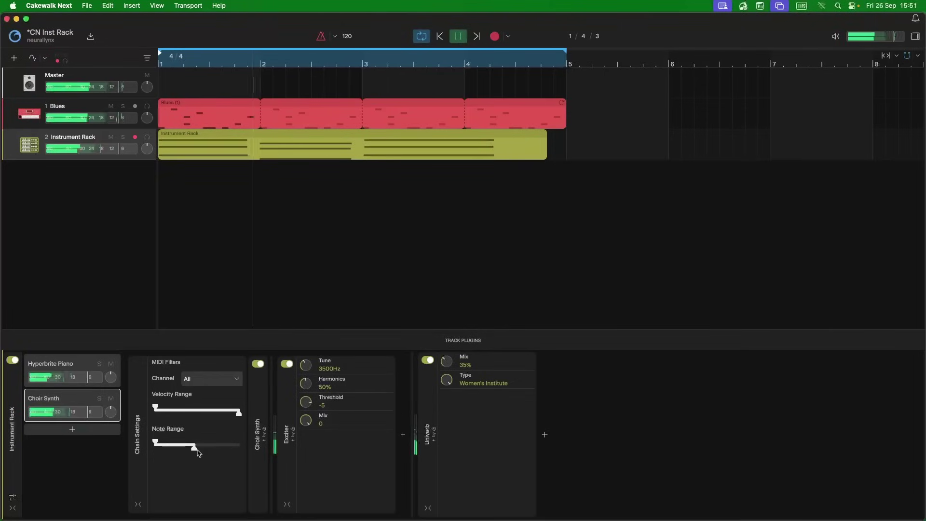
pyautogui.moveTo(195, 452); pyautogui.dragTo(190, 453)
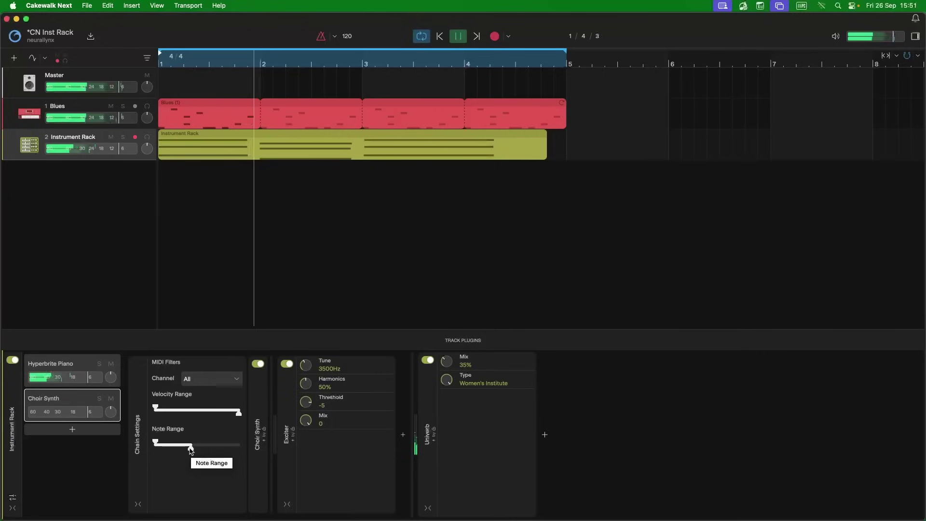
pyautogui.moveTo(191, 448); pyautogui.dragTo(194, 448)
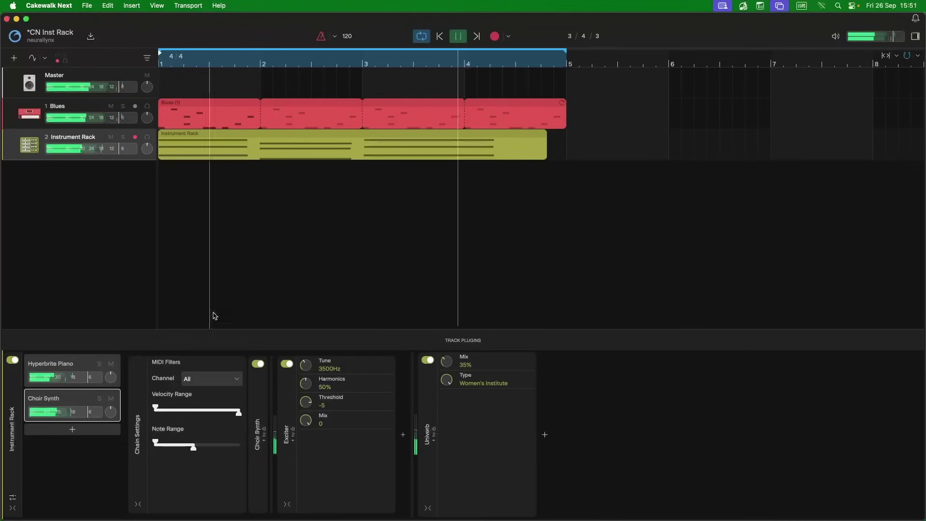
pyautogui.click(457, 40)
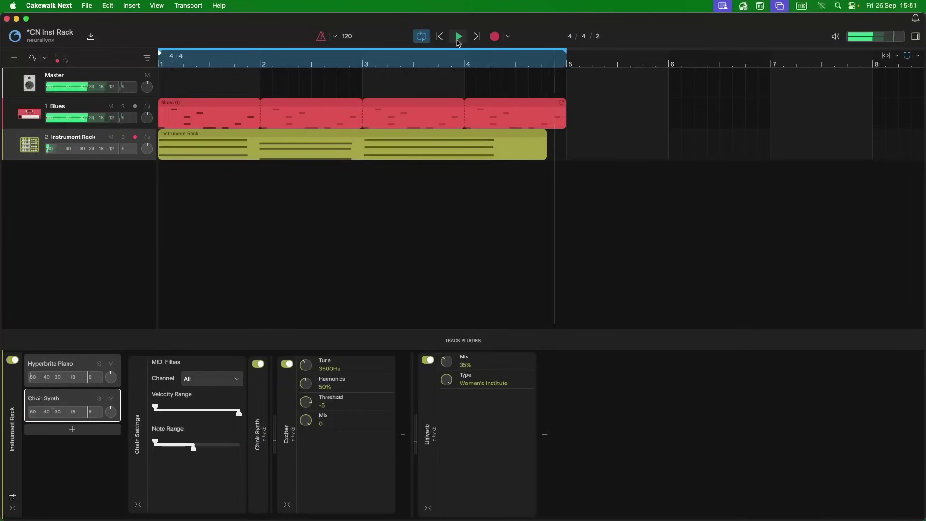
pyautogui.click(439, 37)
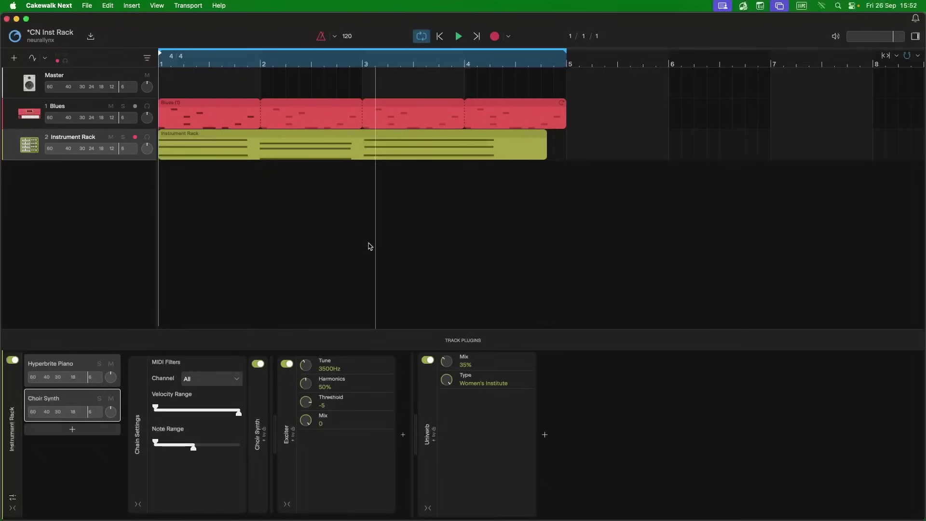
# Raise the Choir Synth chain's minimum velocity to mid-range and show the MIDI Channel choices
pyautogui.moveTo(158, 409); pyautogui.dragTo(198, 409)
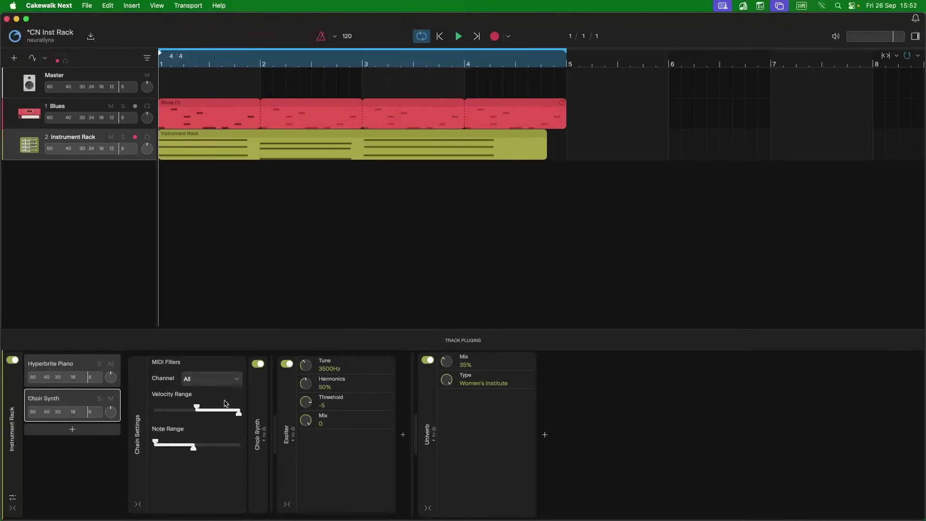
pyautogui.click(234, 381)
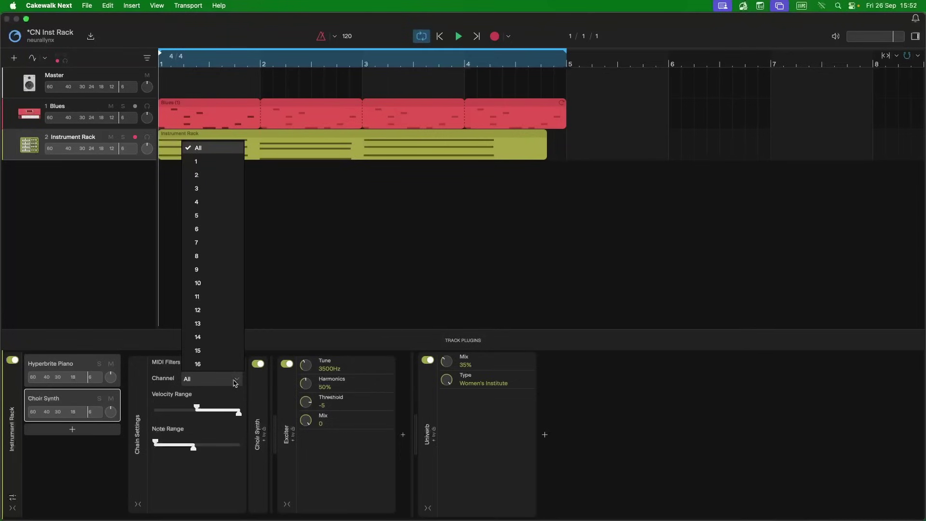